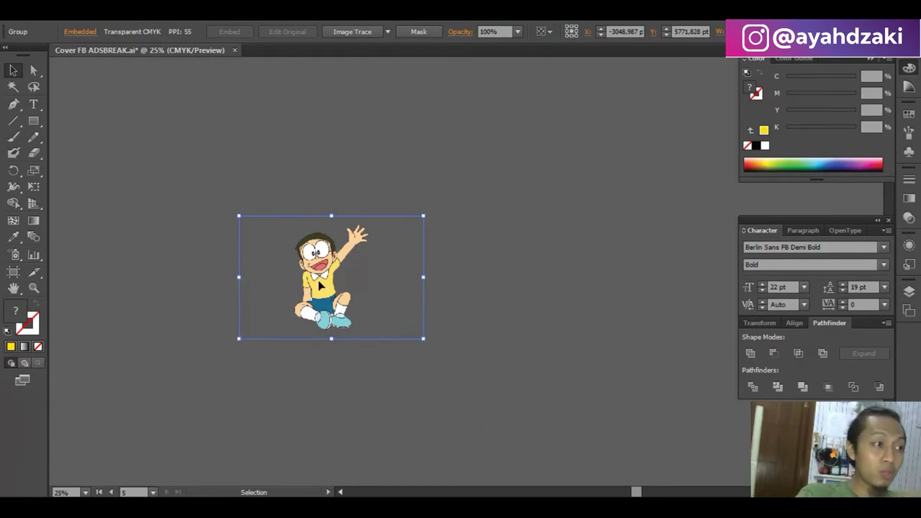
Nudge the character picture left and draw a small circle to its right.
{"action": "mouse_move", "coordinate": [327, 268]}
{"action": "left_mouse_down"}
{"action": "mouse_move", "coordinate": [304, 243]}
{"action": "mouse_move", "coordinate": [215, 264]}
{"action": "left_mouse_up"}
{"action": "left_click", "coordinate": [33, 121]}
{"action": "left_click_drag", "start_coordinate": [371, 196], "coordinate": [459, 284]}
{"action": "key", "text": "ctrl+z"}
{"action": "left_click_drag", "start_coordinate": [33, 120], "coordinate": [72, 153]}
{"action": "left_click_drag", "start_coordinate": [377, 214], "coordinate": [428, 266]}
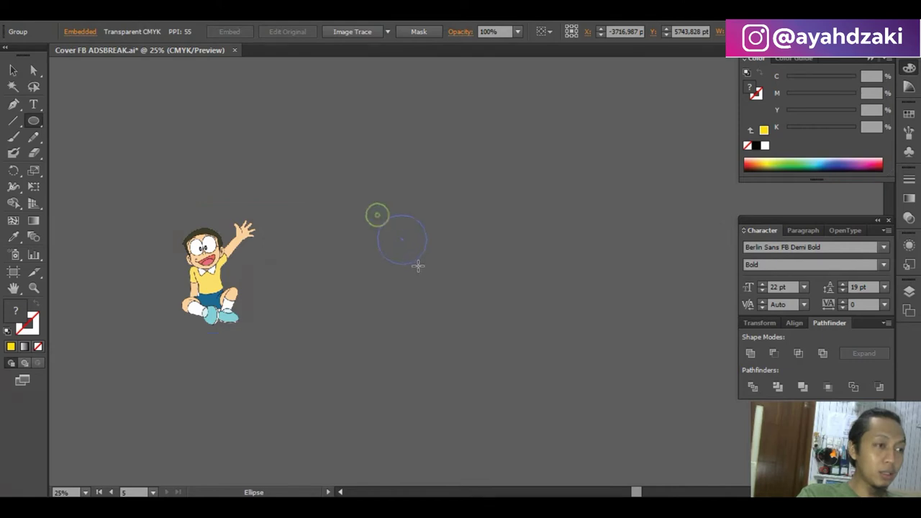
Give the new circle an orange-red fill, then reselect it.
{"action": "left_click", "coordinate": [755, 164]}
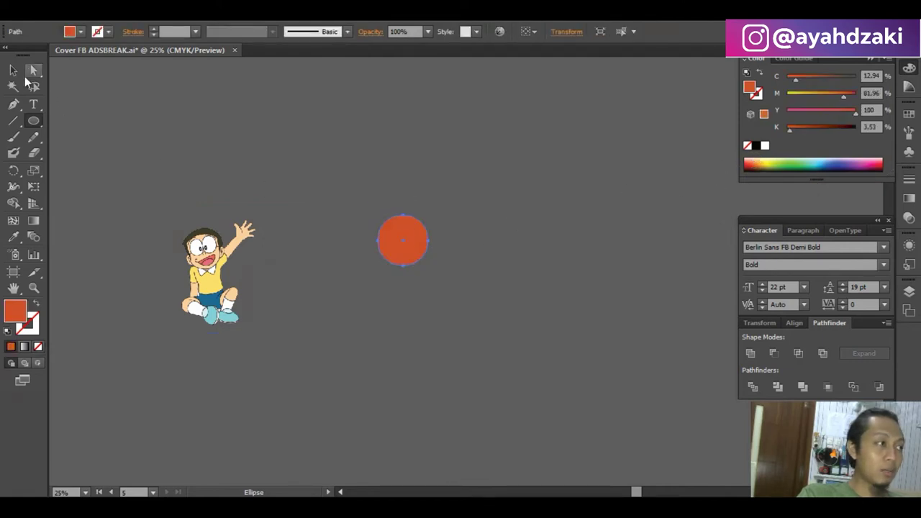
{"action": "left_click", "coordinate": [13, 70]}
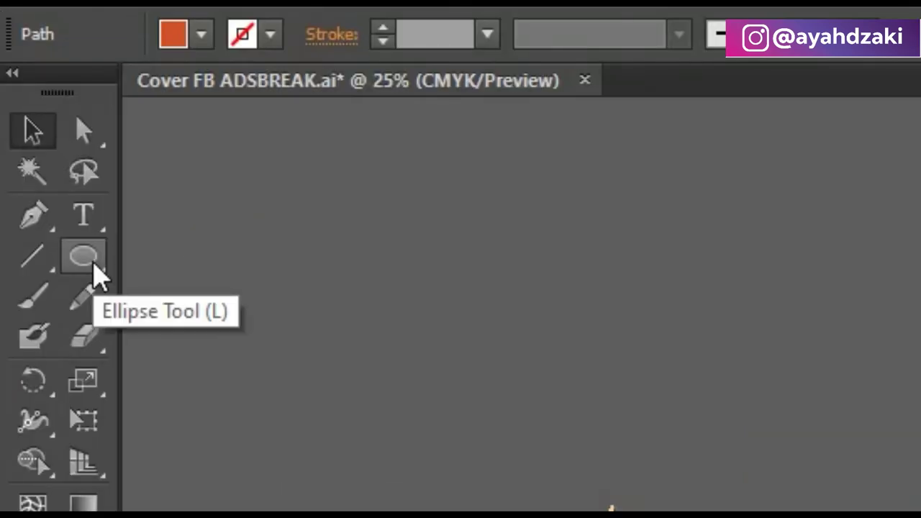
{"action": "left_click", "coordinate": [91, 263]}
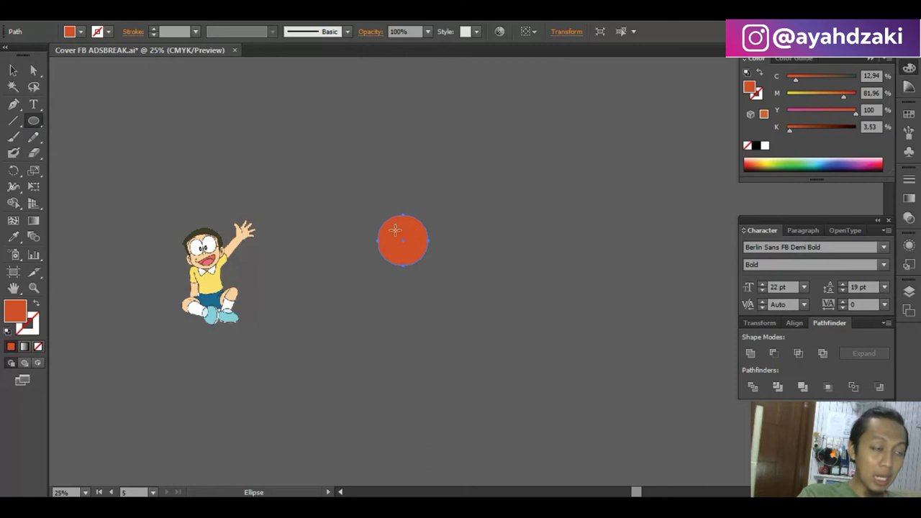
{"action": "left_click", "coordinate": [13, 70]}
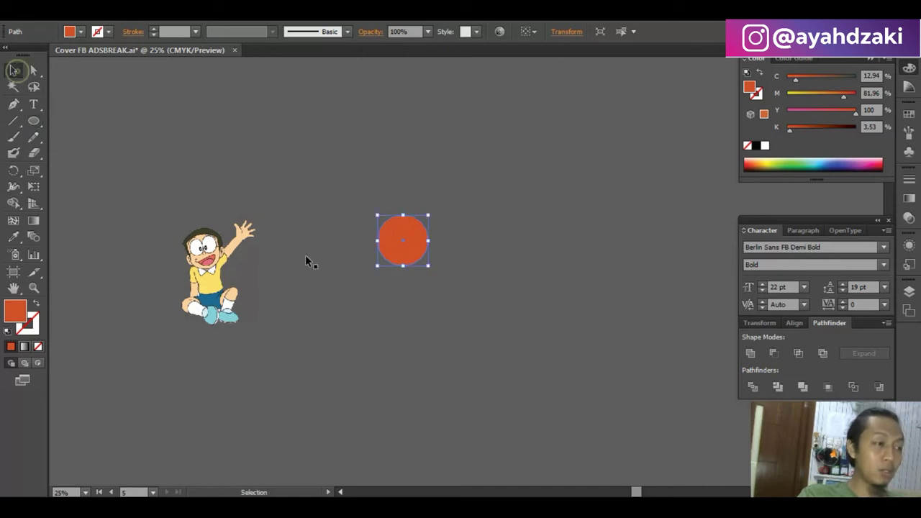
{"action": "left_click", "coordinate": [467, 288]}
{"action": "left_click", "coordinate": [407, 244]}
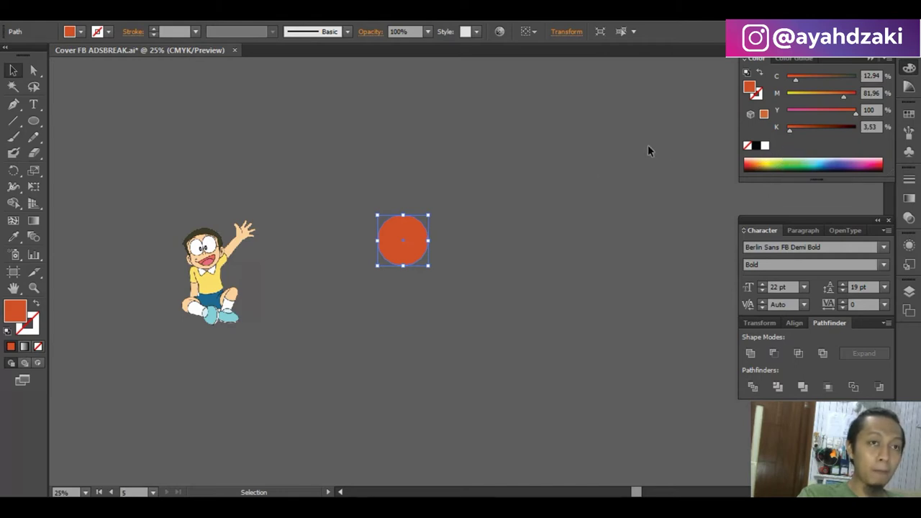
Change the circle's fill to the red swatch C15 M100 Y90 K10.
{"action": "left_click", "coordinate": [907, 85]}
{"action": "left_click", "coordinate": [908, 66]}
{"action": "left_click", "coordinate": [80, 32]}
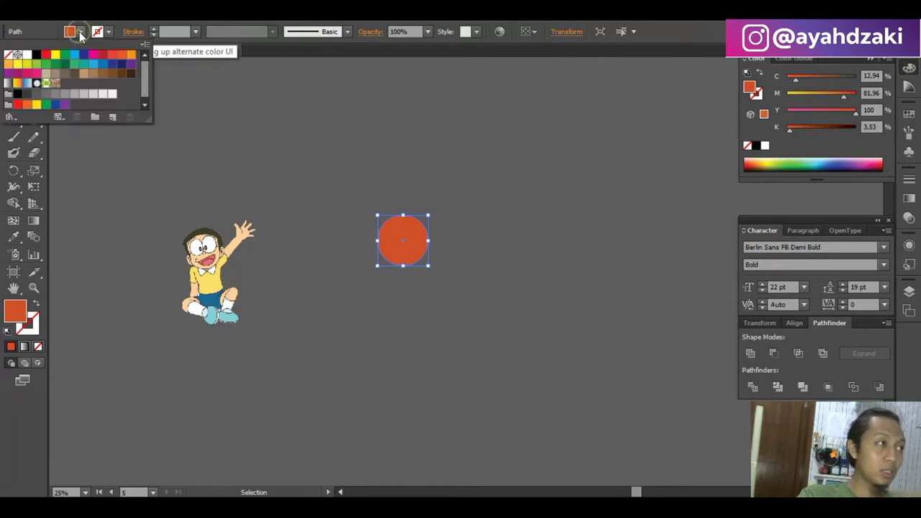
{"action": "left_click", "coordinate": [108, 59]}
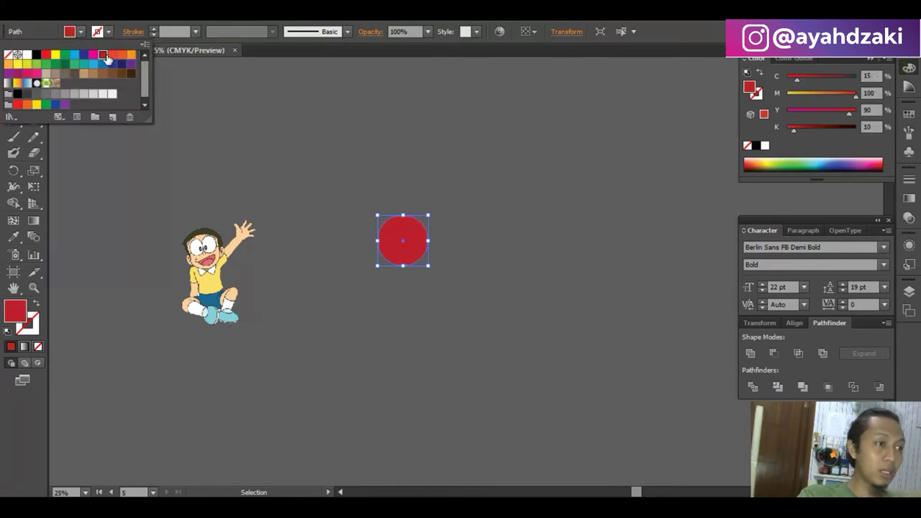
{"action": "left_click", "coordinate": [330, 149]}
{"action": "left_click", "coordinate": [438, 280]}
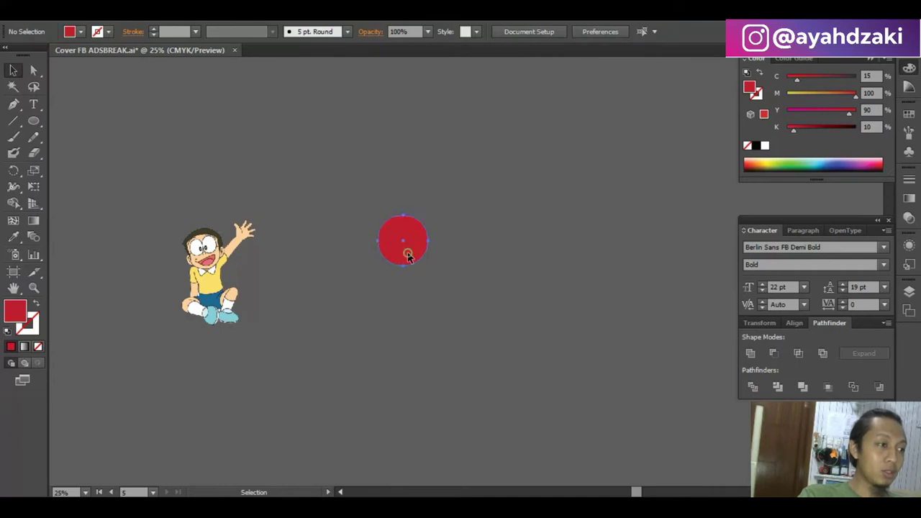
Move the red circle over the character's head.
{"action": "left_click_drag", "start_coordinate": [407, 251], "coordinate": [209, 264]}
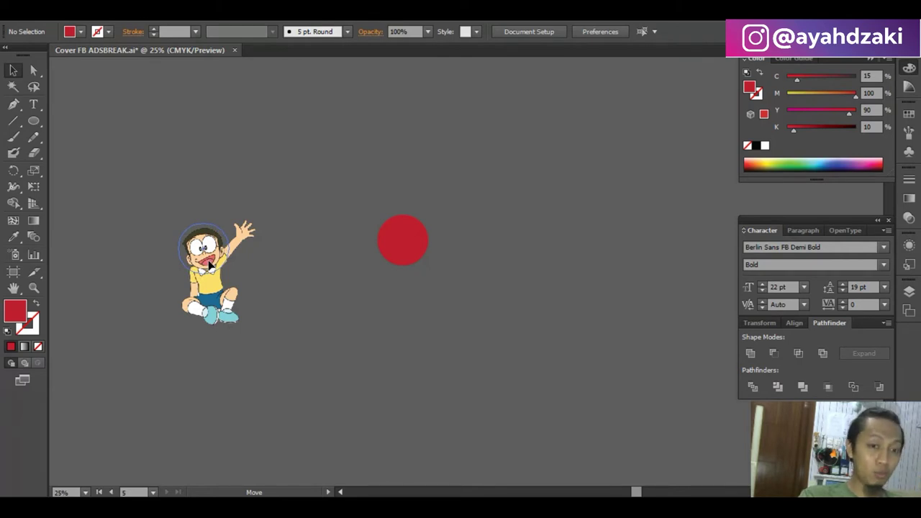
{"action": "left_click_drag", "start_coordinate": [209, 263], "coordinate": [208, 263]}
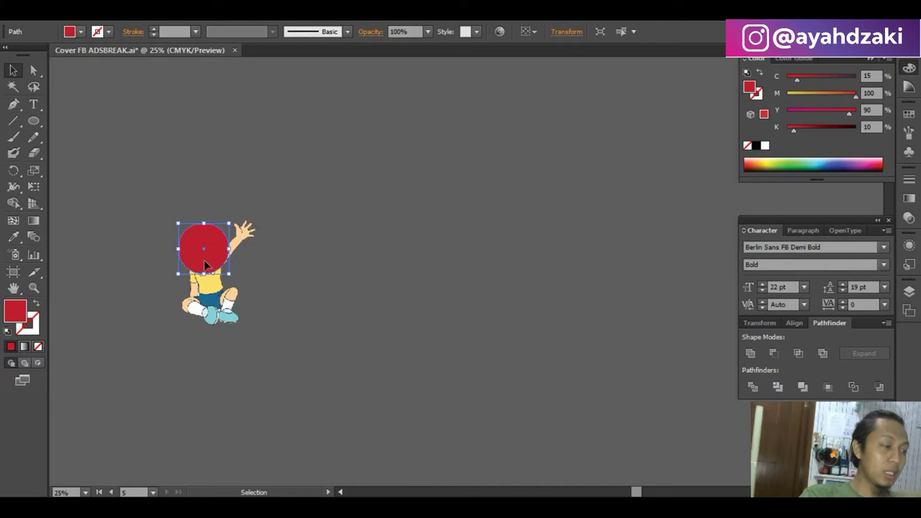
{"action": "scroll", "coordinate": [208, 260], "scroll_direction": "up", "scroll_amount": 1}
{"action": "scroll", "coordinate": [208, 259], "scroll_direction": "up", "scroll_amount": 1}
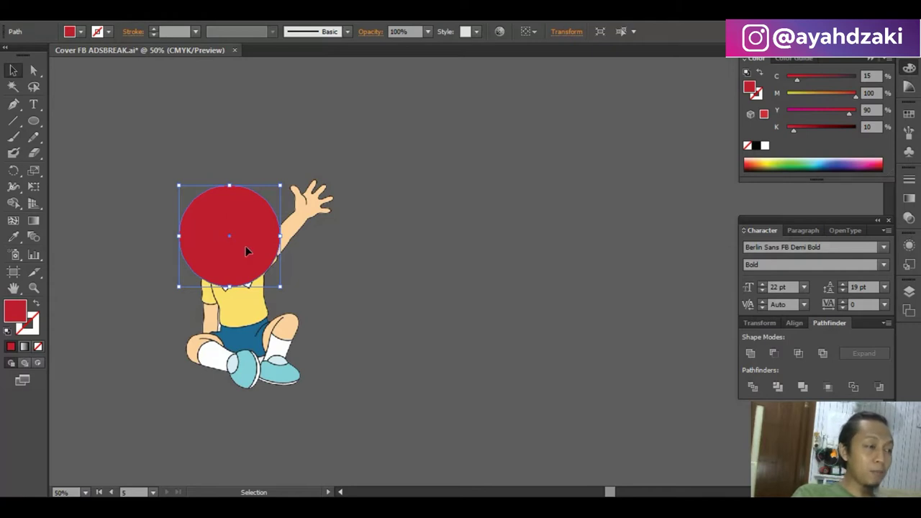
Restack so the red circle sits in front of the character picture.
{"action": "right_click", "coordinate": [247, 249]}
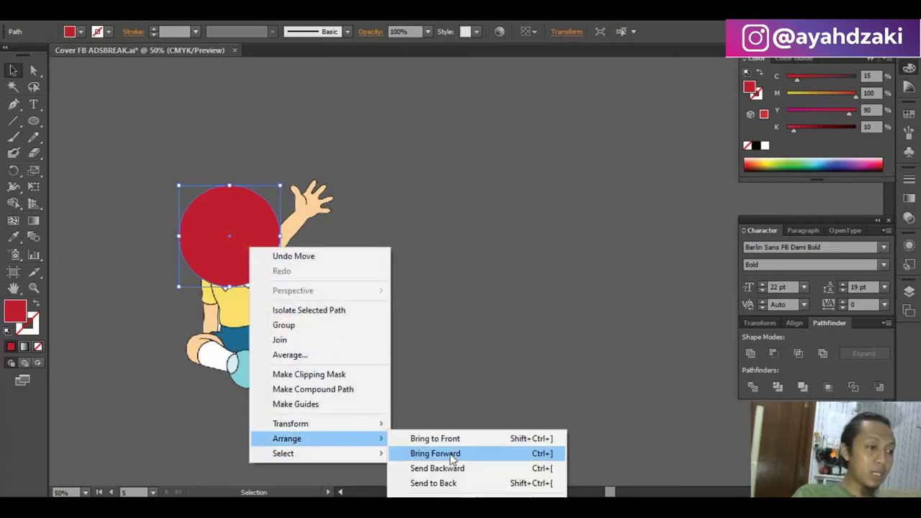
{"action": "left_click", "coordinate": [435, 483]}
{"action": "left_click", "coordinate": [308, 275]}
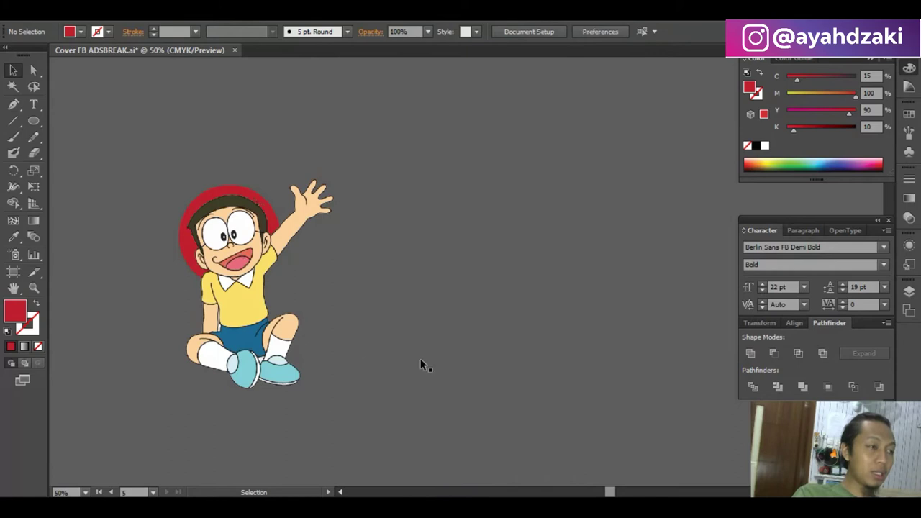
{"action": "left_click", "coordinate": [247, 249]}
{"action": "right_click", "coordinate": [247, 249]}
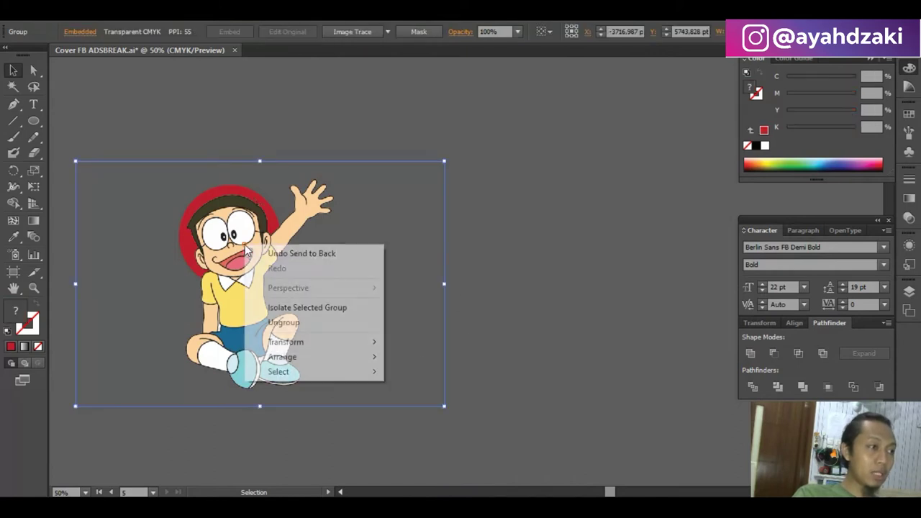
{"action": "mouse_move", "coordinate": [414, 289]}
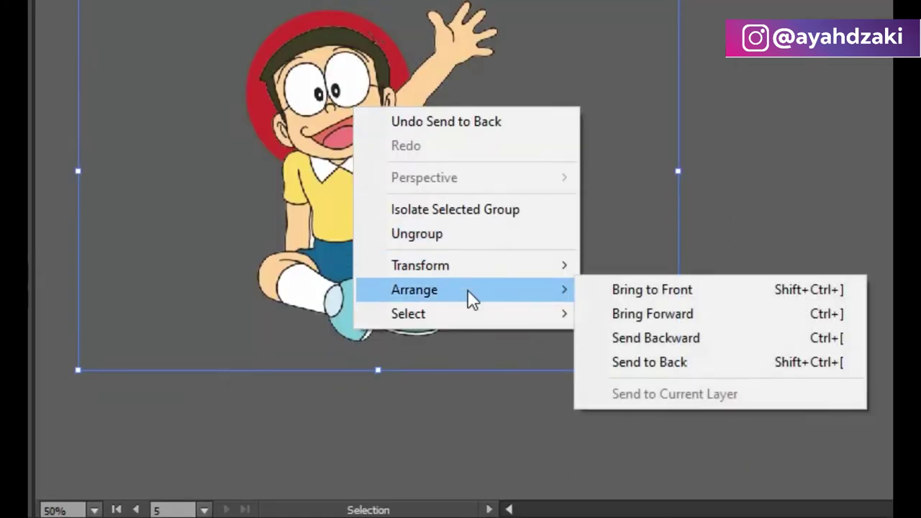
{"action": "left_click", "coordinate": [633, 363]}
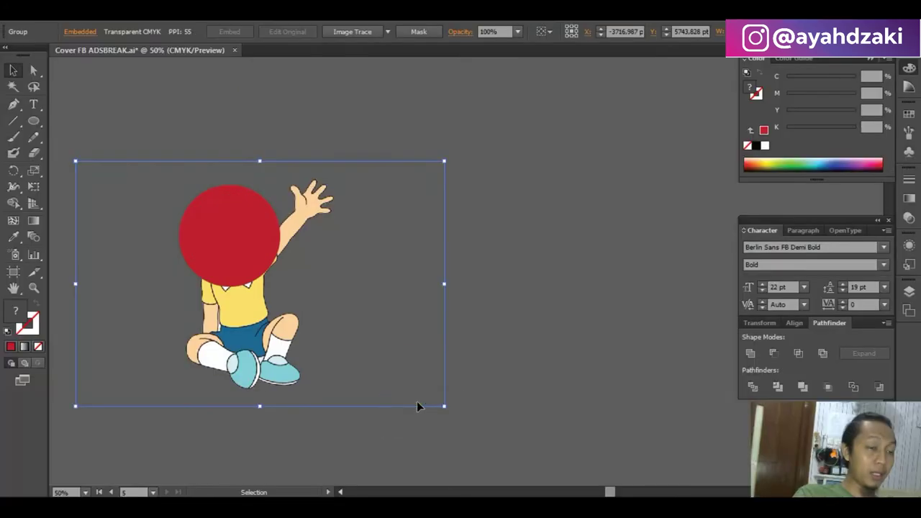
{"action": "left_click", "coordinate": [526, 352]}
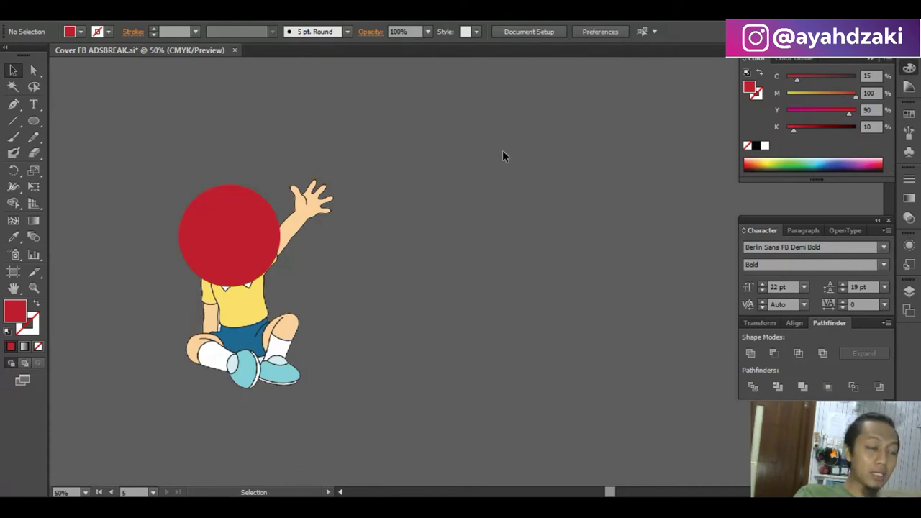
Clip the picture to the red circle and shift the face crop right and down.
{"action": "left_click_drag", "start_coordinate": [502, 151], "coordinate": [181, 316]}
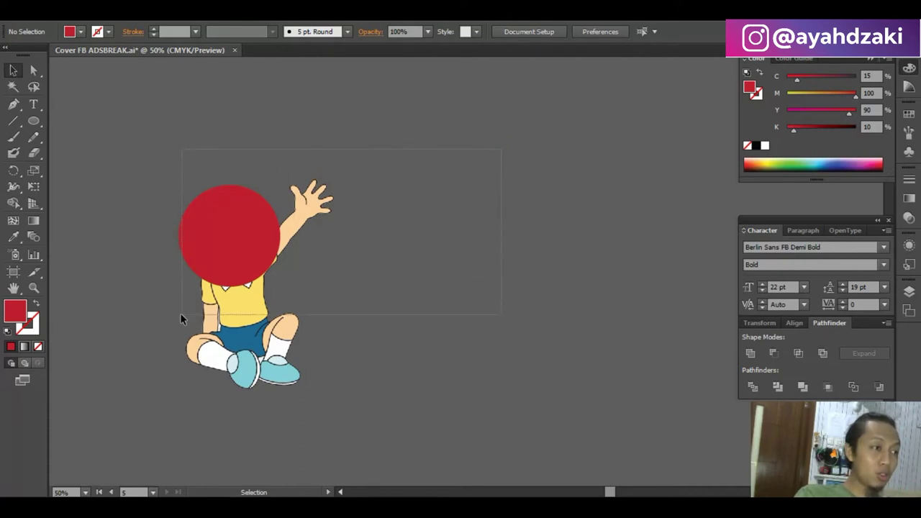
{"action": "right_click", "coordinate": [220, 247]}
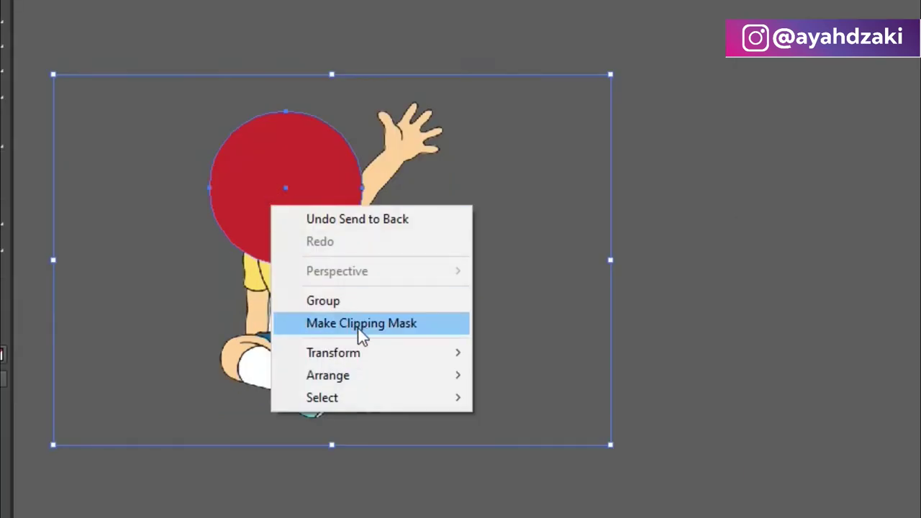
{"action": "left_click", "coordinate": [358, 325]}
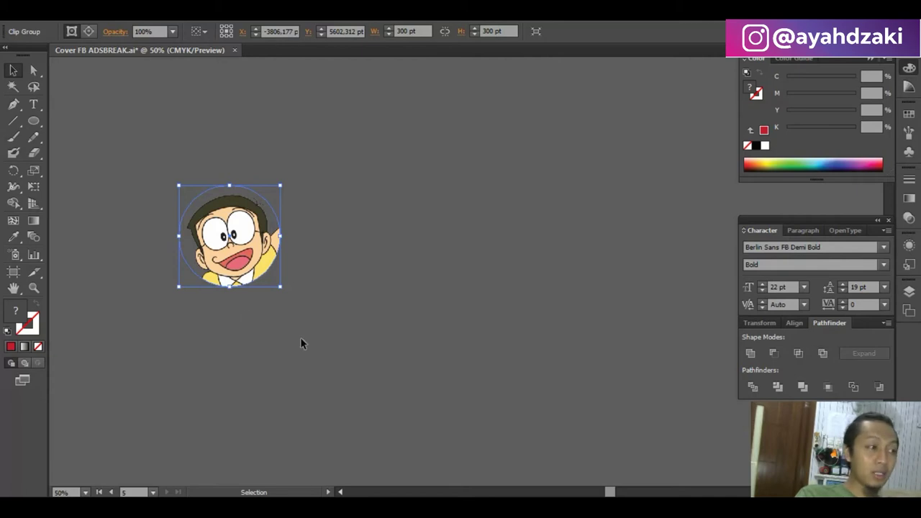
{"action": "left_click", "coordinate": [301, 342]}
{"action": "left_click_drag", "start_coordinate": [247, 241], "coordinate": [391, 291]}
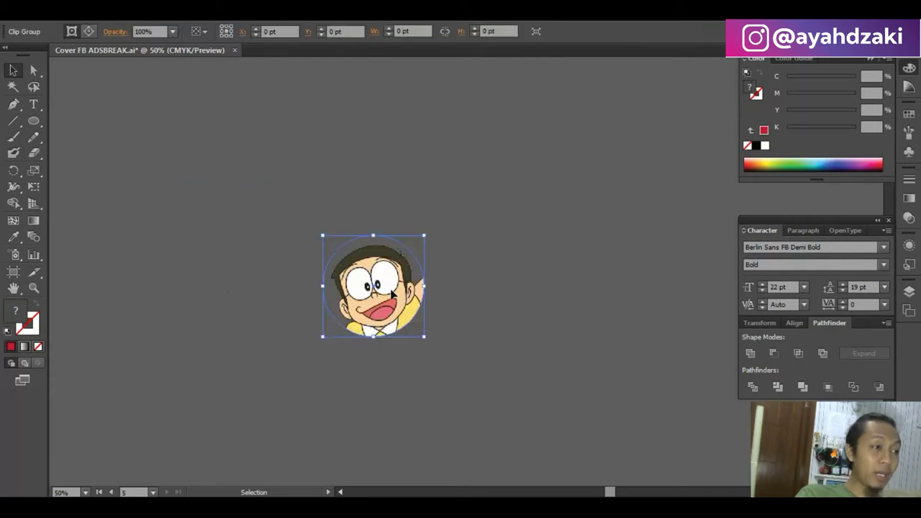
Reposition the picture inside the circular mask so the face fills it.
{"action": "right_click", "coordinate": [378, 298]}
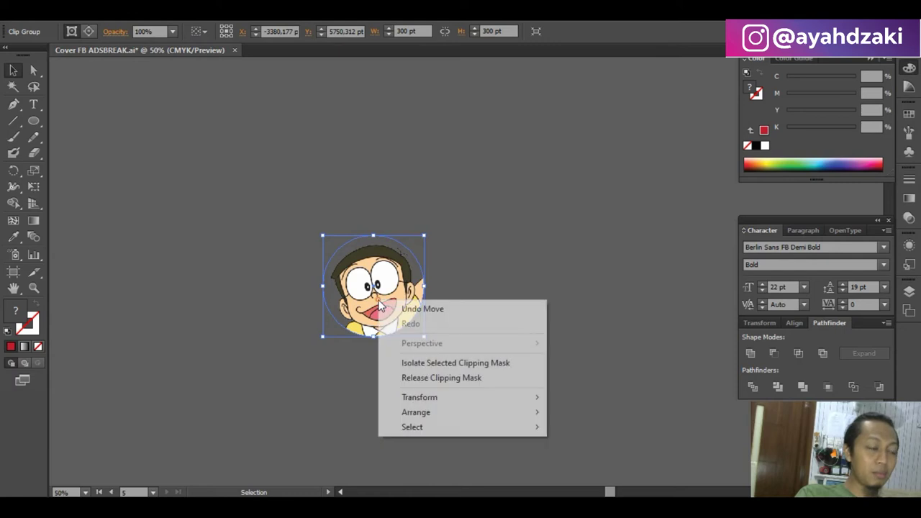
{"action": "left_click", "coordinate": [459, 378]}
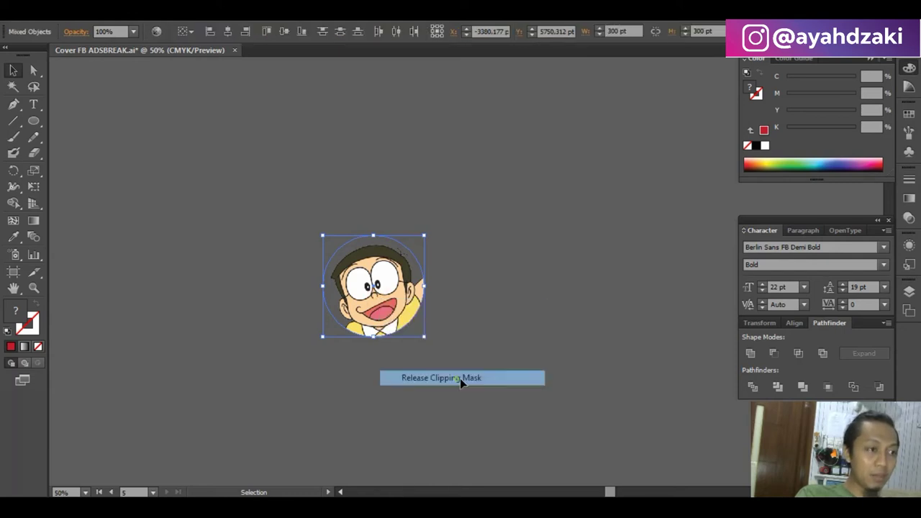
{"action": "left_click", "coordinate": [645, 394]}
{"action": "key", "text": "ctrl+z"}
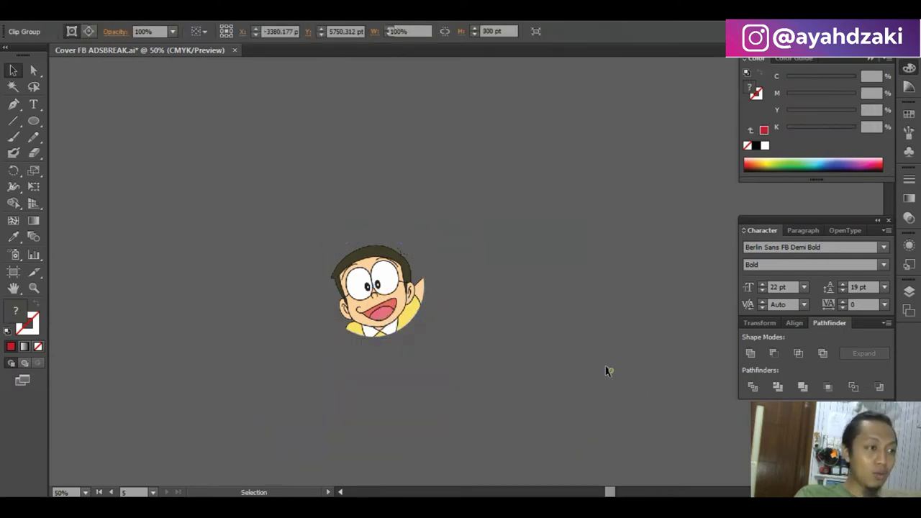
{"action": "left_click", "coordinate": [32, 71]}
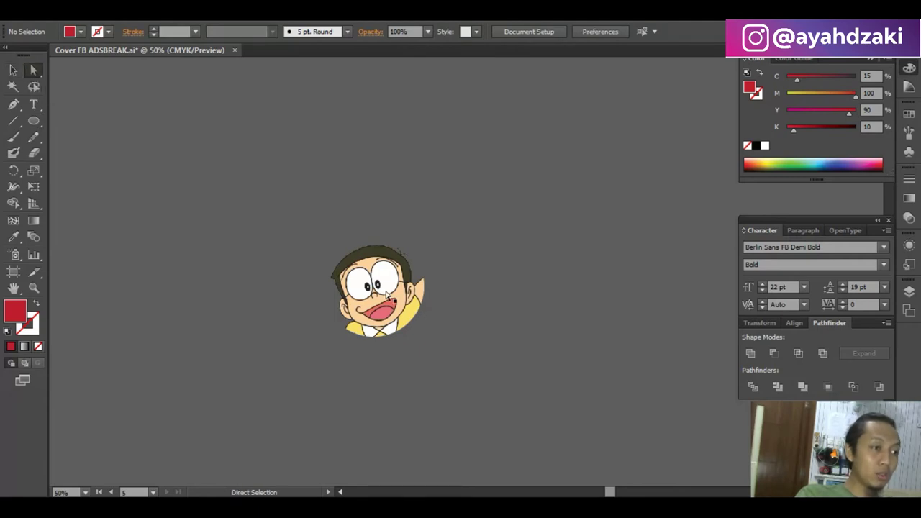
{"action": "mouse_move", "coordinate": [422, 322]}
{"action": "left_mouse_down"}
{"action": "mouse_move", "coordinate": [378, 295]}
{"action": "mouse_move", "coordinate": [367, 269]}
{"action": "mouse_move", "coordinate": [373, 317]}
{"action": "left_mouse_up"}
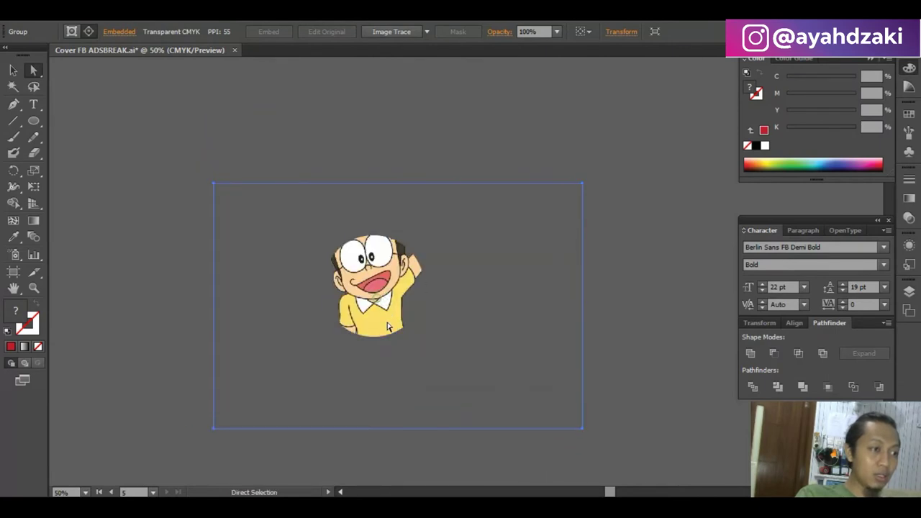
{"action": "left_click_drag", "start_coordinate": [372, 317], "coordinate": [377, 290]}
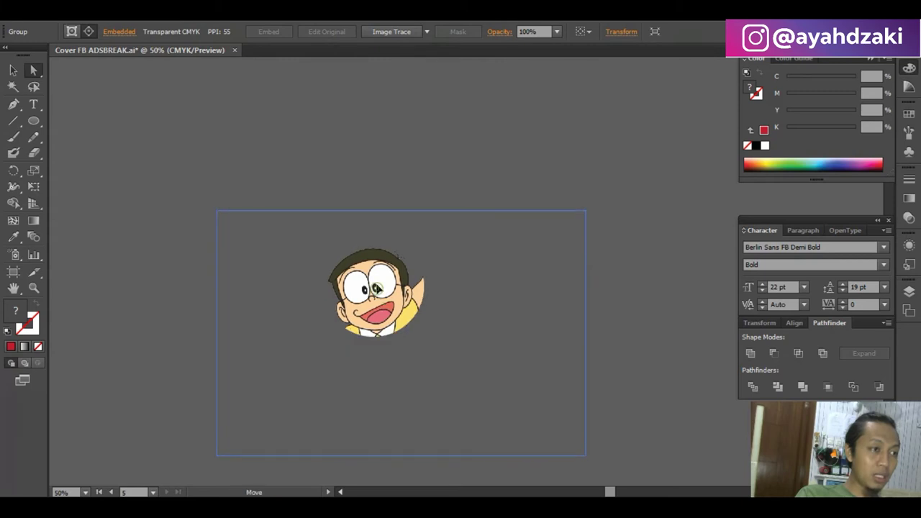
{"action": "left_click", "coordinate": [13, 70]}
{"action": "left_click", "coordinate": [180, 120]}
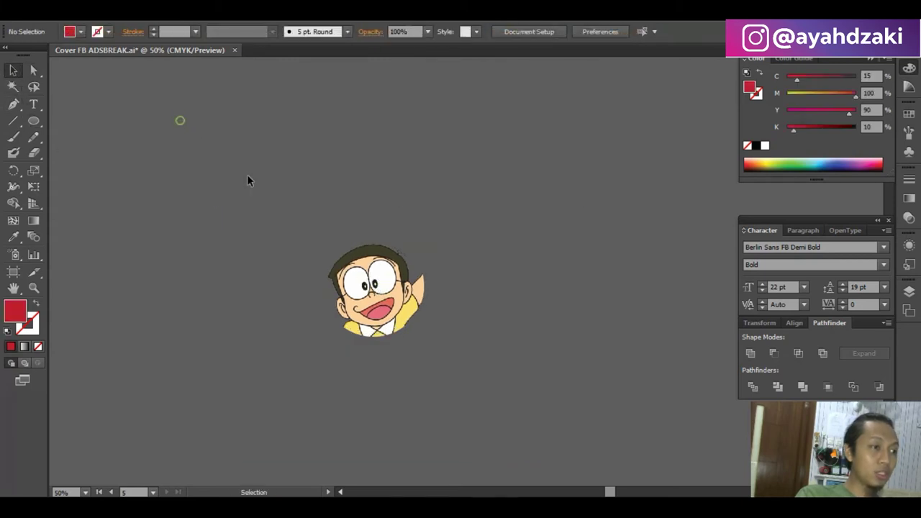
Release the round clip, move the character left and delete the leftover circle.
{"action": "left_click", "coordinate": [384, 271]}
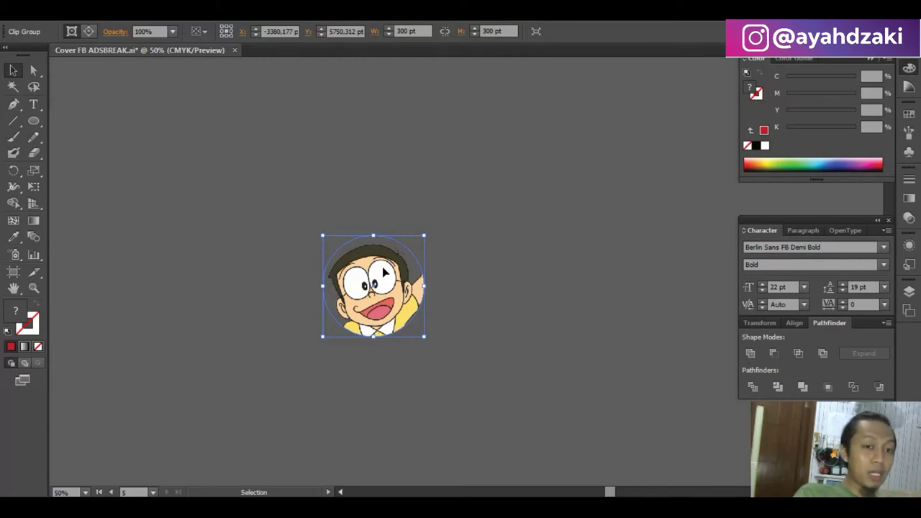
{"action": "right_click", "coordinate": [361, 260]}
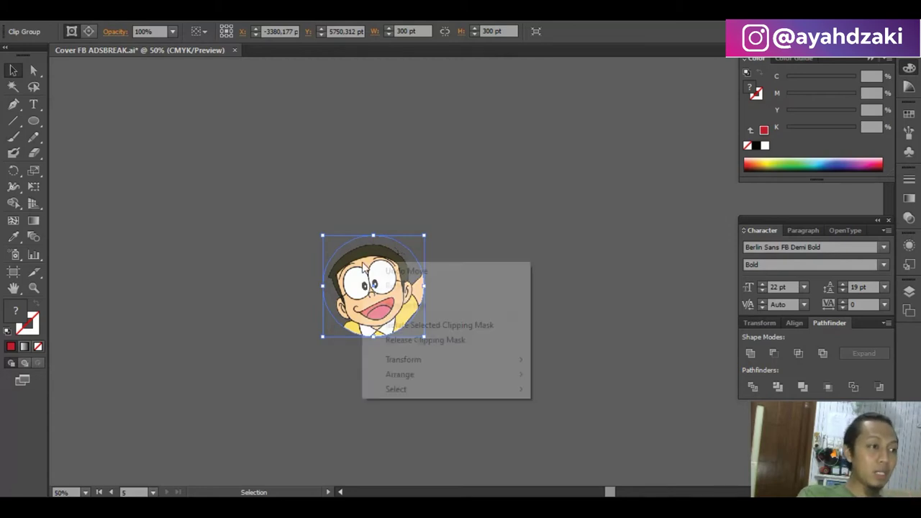
{"action": "left_click", "coordinate": [446, 339]}
{"action": "left_click", "coordinate": [396, 156]}
{"action": "left_click_drag", "start_coordinate": [343, 286], "coordinate": [178, 246]}
{"action": "left_click_drag", "start_coordinate": [476, 231], "coordinate": [394, 311]}
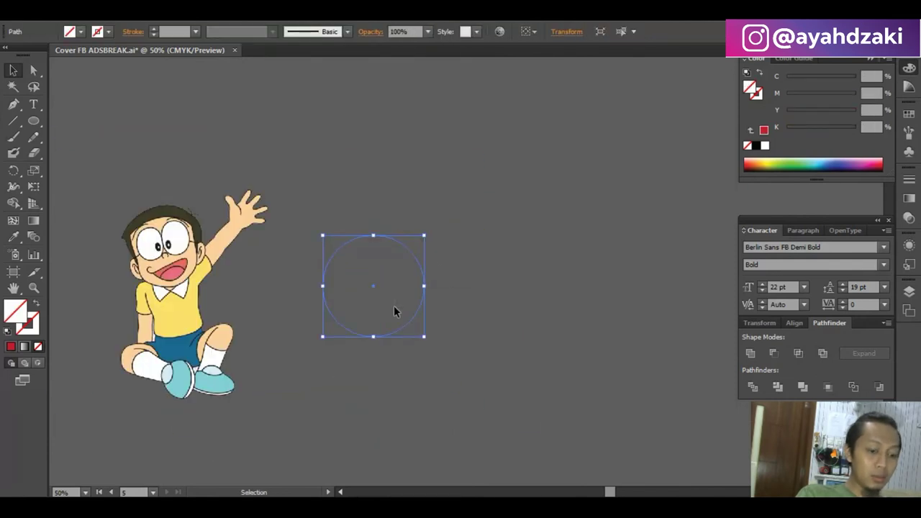
{"action": "key", "text": "Delete"}
{"action": "left_click", "coordinate": [31, 106]}
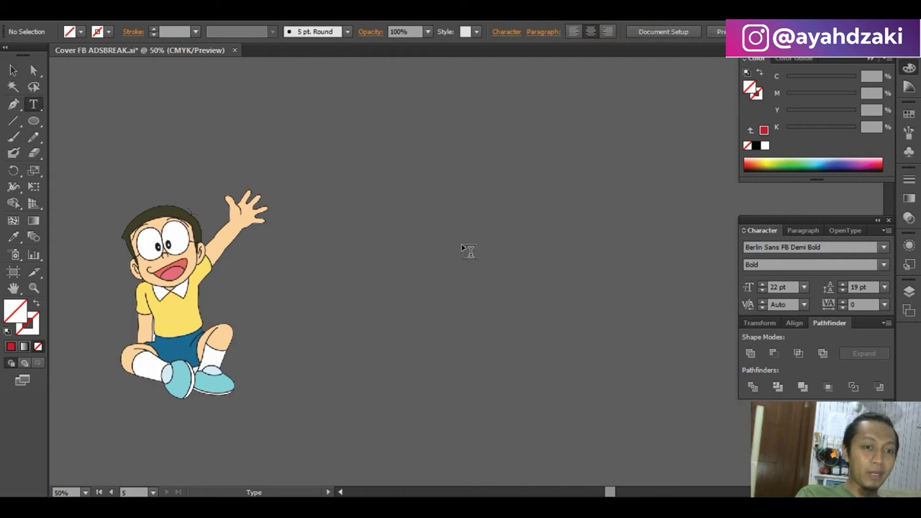
Add a bold black letter N beside the character, enlarged to about 410 pt.
{"action": "left_click", "coordinate": [398, 210]}
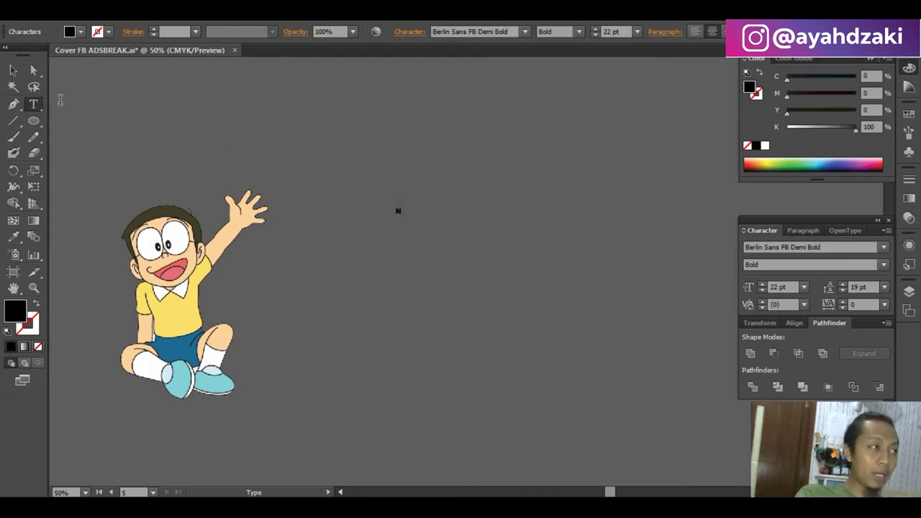
{"action": "left_click", "coordinate": [13, 70]}
{"action": "mouse_move", "coordinate": [409, 220]}
{"action": "left_mouse_down"}
{"action": "mouse_move", "coordinate": [489, 315]}
{"action": "mouse_move", "coordinate": [528, 338]}
{"action": "left_mouse_up"}
{"action": "left_click", "coordinate": [559, 310]}
{"action": "left_click_drag", "start_coordinate": [509, 289], "coordinate": [481, 261]}
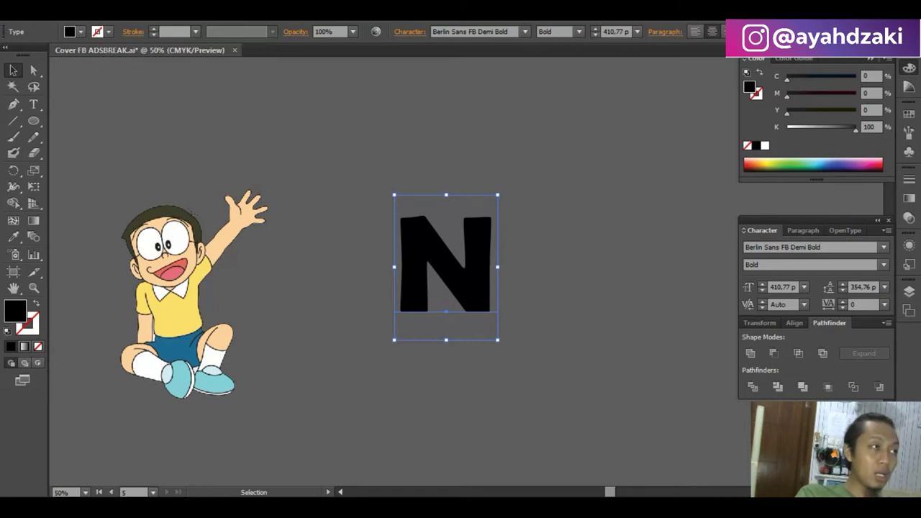
{"action": "left_click", "coordinate": [90, 10]}
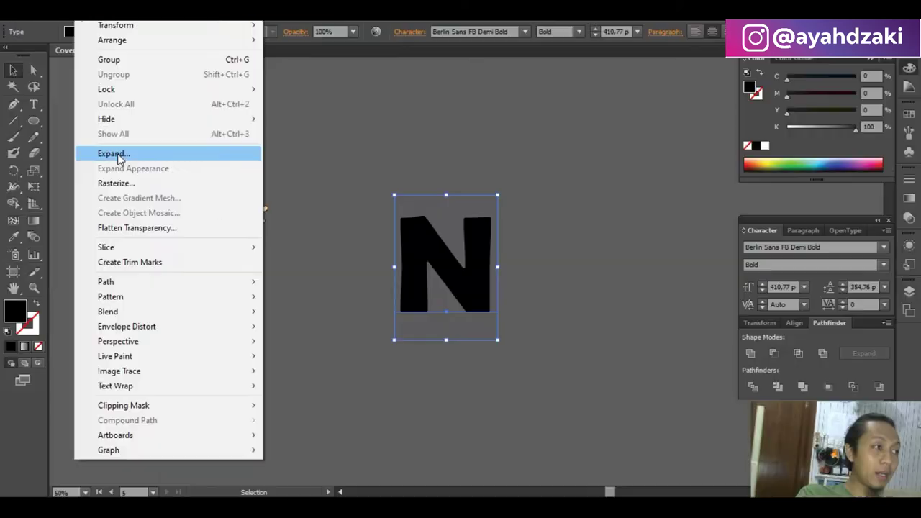
Expand the letter N into outlines and ungroup it.
{"action": "left_click", "coordinate": [258, 324]}
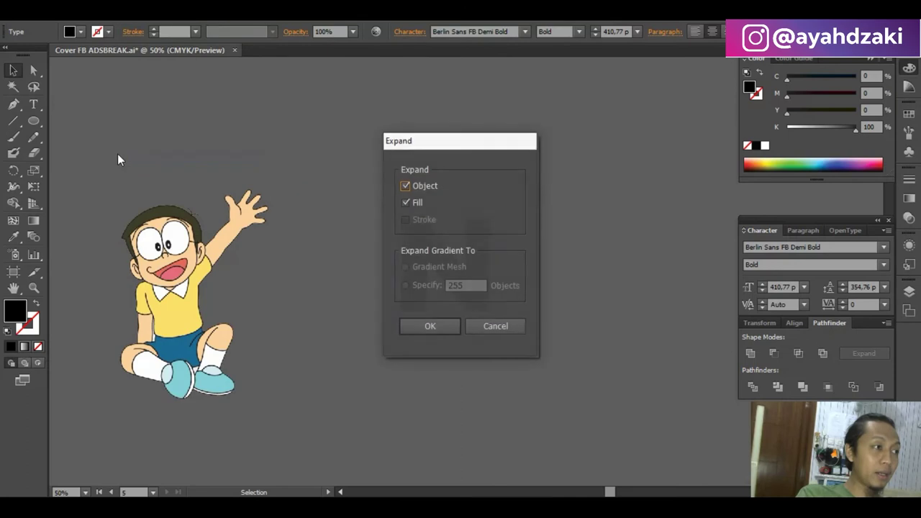
{"action": "left_click", "coordinate": [446, 327]}
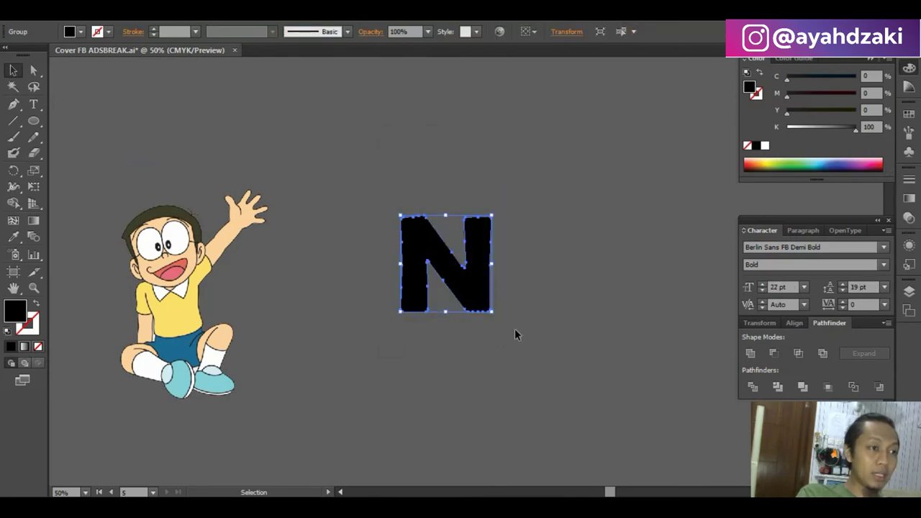
{"action": "left_click", "coordinate": [588, 284]}
{"action": "mouse_move", "coordinate": [470, 302]}
{"action": "left_mouse_down"}
{"action": "mouse_move", "coordinate": [452, 316]}
{"action": "mouse_move", "coordinate": [460, 297]}
{"action": "mouse_move", "coordinate": [371, 310]}
{"action": "left_mouse_up"}
{"action": "right_click", "coordinate": [472, 245]}
{"action": "left_click", "coordinate": [547, 321]}
Move the outlined N around near the character.
{"action": "left_click", "coordinate": [558, 324]}
{"action": "left_click_drag", "start_coordinate": [409, 140], "coordinate": [518, 338]}
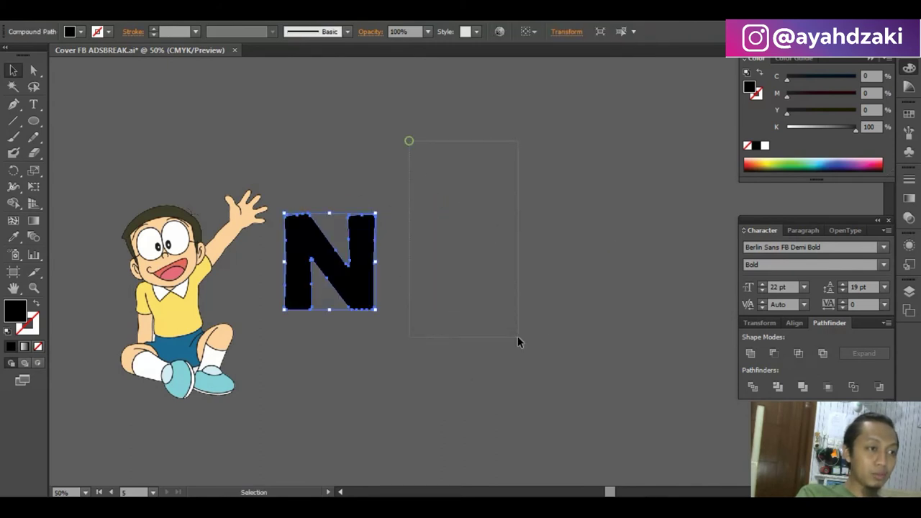
{"action": "left_click_drag", "start_coordinate": [349, 283], "coordinate": [406, 296]}
{"action": "right_click", "coordinate": [405, 294]}
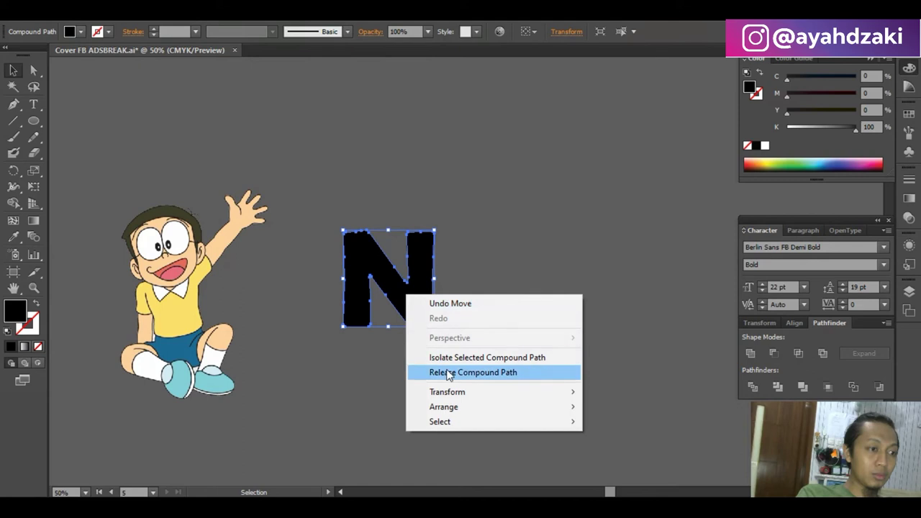
{"action": "left_click", "coordinate": [331, 189]}
{"action": "mouse_move", "coordinate": [428, 289]}
{"action": "left_mouse_down"}
{"action": "mouse_move", "coordinate": [249, 290]}
{"action": "mouse_move", "coordinate": [213, 266]}
{"action": "mouse_move", "coordinate": [483, 273]}
{"action": "left_mouse_up"}
Settle the outlined N to the right of the character and clear the selection.
{"action": "left_click", "coordinate": [230, 262], "text": "shift"}
{"action": "right_click", "coordinate": [230, 262]}
{"action": "left_click", "coordinate": [532, 211]}
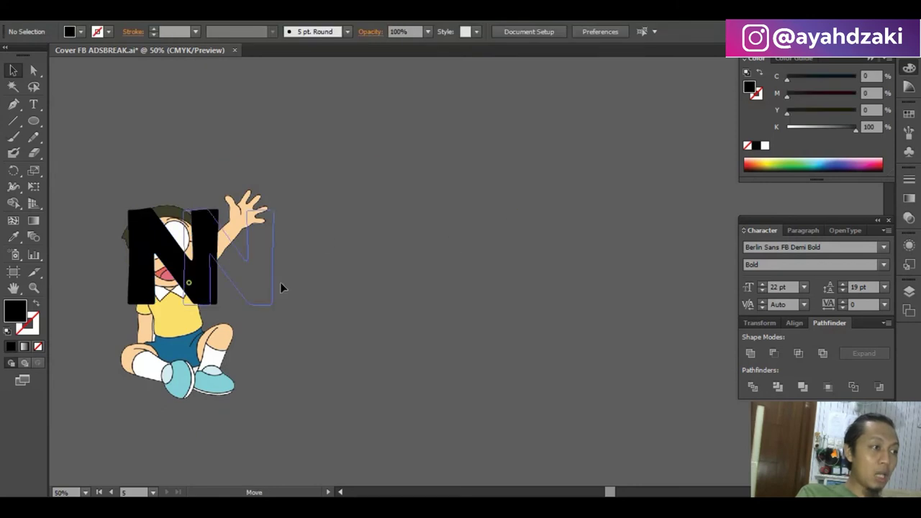
{"action": "left_click", "coordinate": [91, 23]}
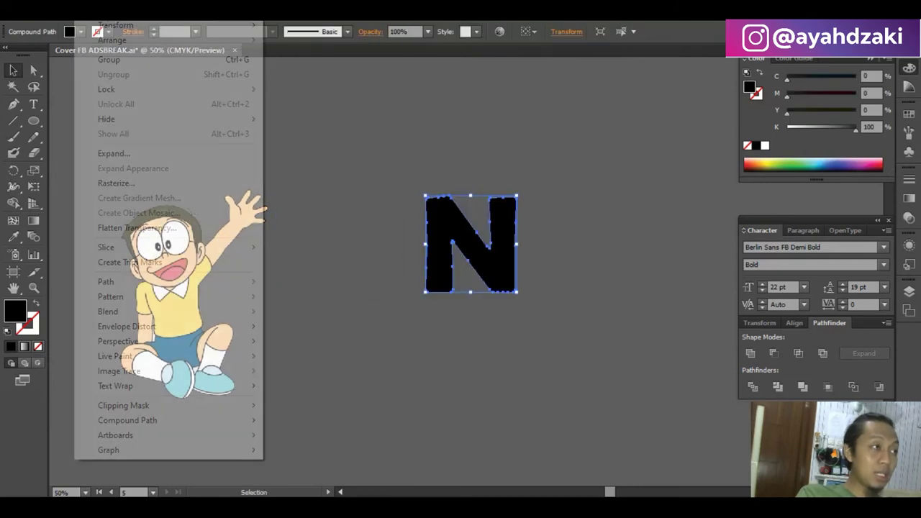
{"action": "left_click", "coordinate": [422, 158]}
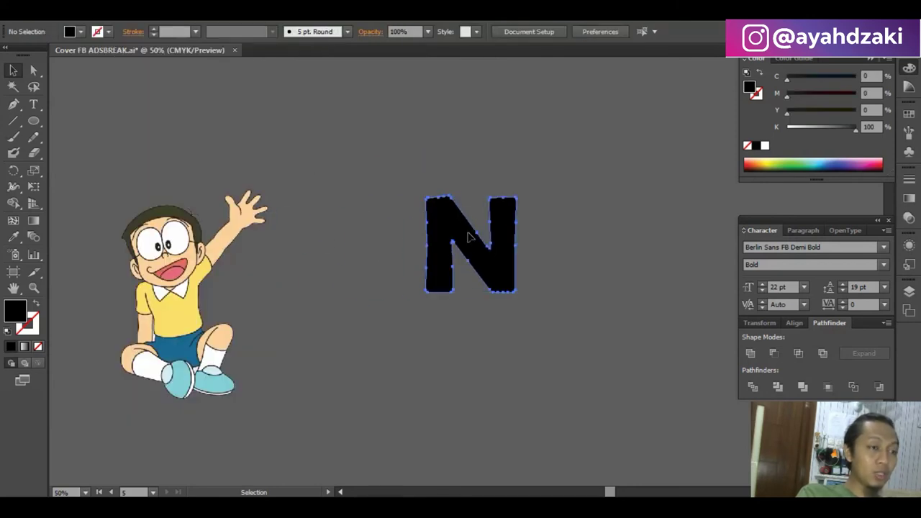
{"action": "right_click", "coordinate": [468, 232]}
{"action": "left_click", "coordinate": [543, 320]}
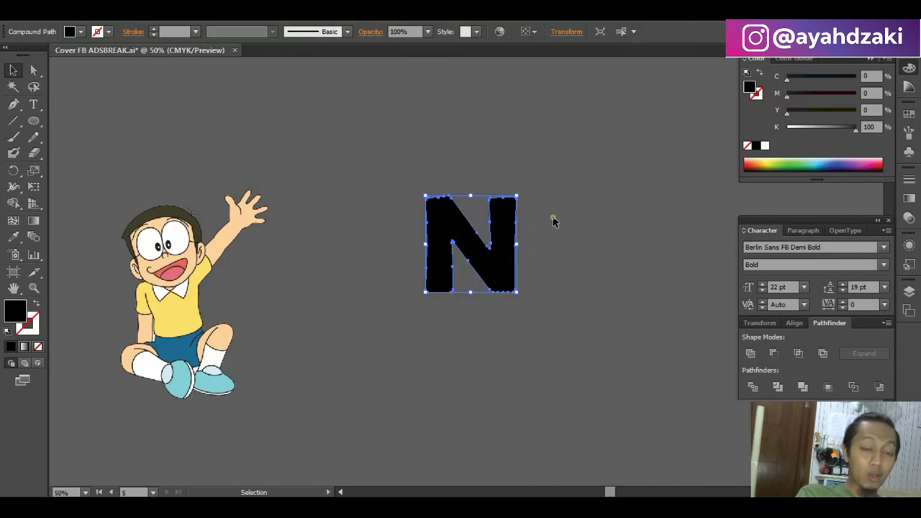
{"action": "left_click", "coordinate": [551, 218]}
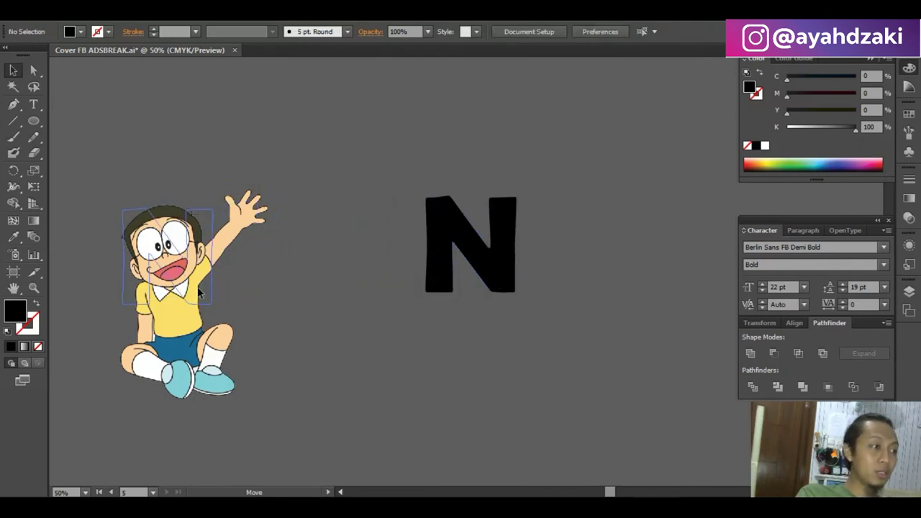
Place the N over the character's head, clip his face inside it, and centre it.
{"action": "left_click_drag", "start_coordinate": [515, 278], "coordinate": [212, 289]}
{"action": "left_click_drag", "start_coordinate": [338, 159], "coordinate": [179, 272]}
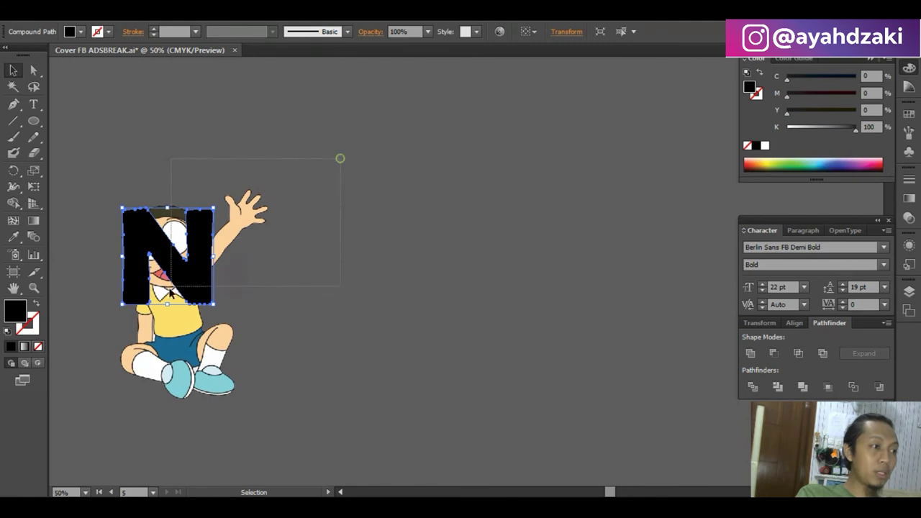
{"action": "right_click", "coordinate": [179, 273]}
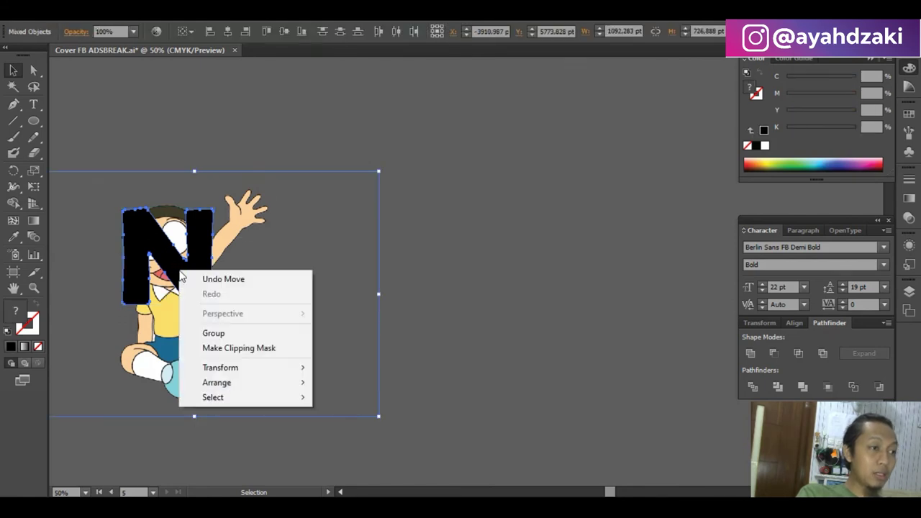
{"action": "left_click", "coordinate": [247, 350]}
{"action": "left_click_drag", "start_coordinate": [195, 297], "coordinate": [470, 297]}
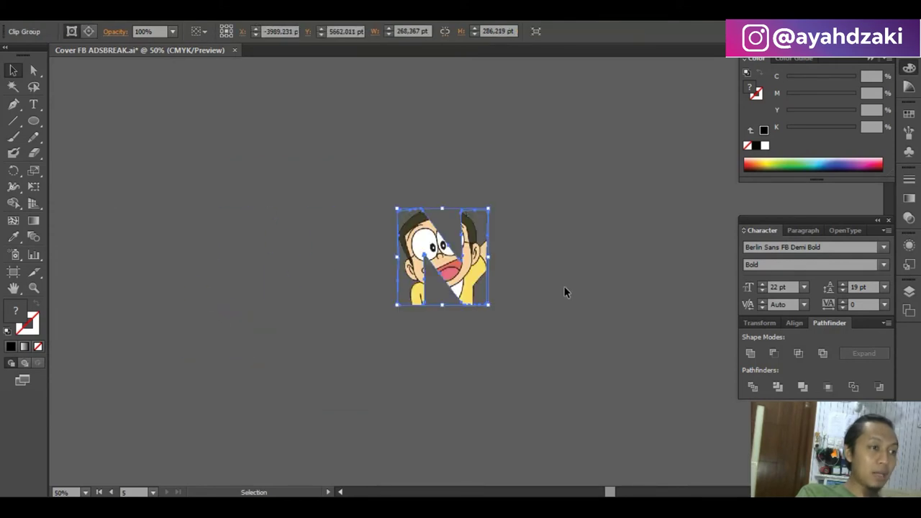
{"action": "left_click", "coordinate": [563, 291]}
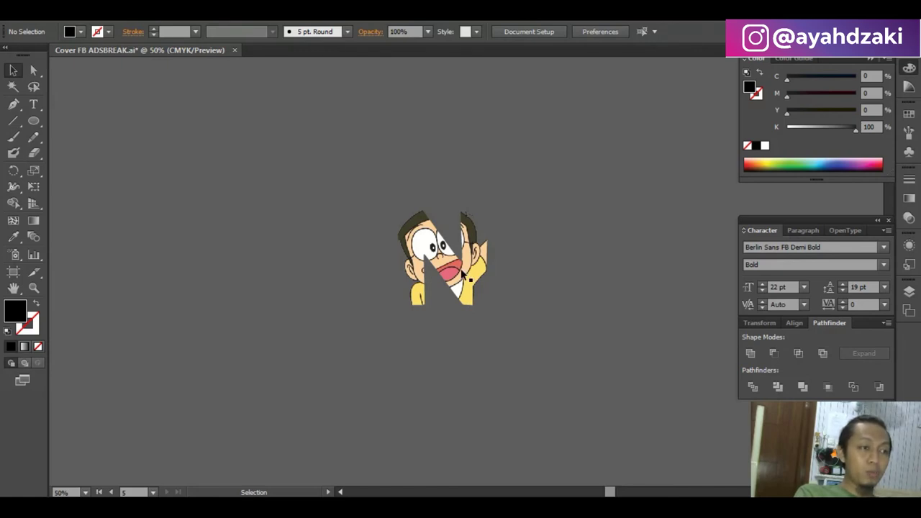
Duplicate the face-filled N, release the copy's clip and delete its image.
{"action": "left_click_drag", "start_coordinate": [464, 271], "coordinate": [412, 284]}
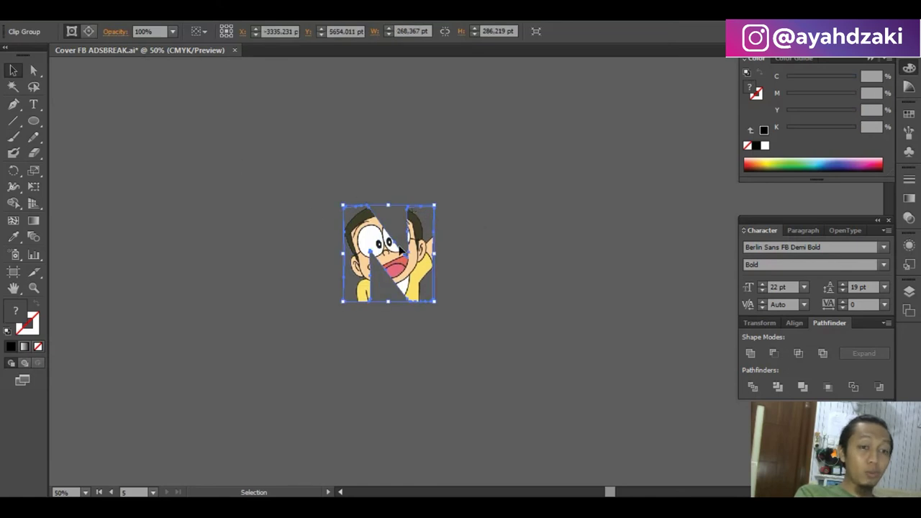
{"action": "left_click", "coordinate": [541, 262]}
{"action": "mouse_move", "coordinate": [425, 244]}
{"action": "left_mouse_down"}
{"action": "mouse_move", "coordinate": [254, 240]}
{"action": "mouse_move", "coordinate": [578, 245]}
{"action": "left_mouse_up"}
{"action": "right_click", "coordinate": [578, 243]}
{"action": "left_click", "coordinate": [648, 328]}
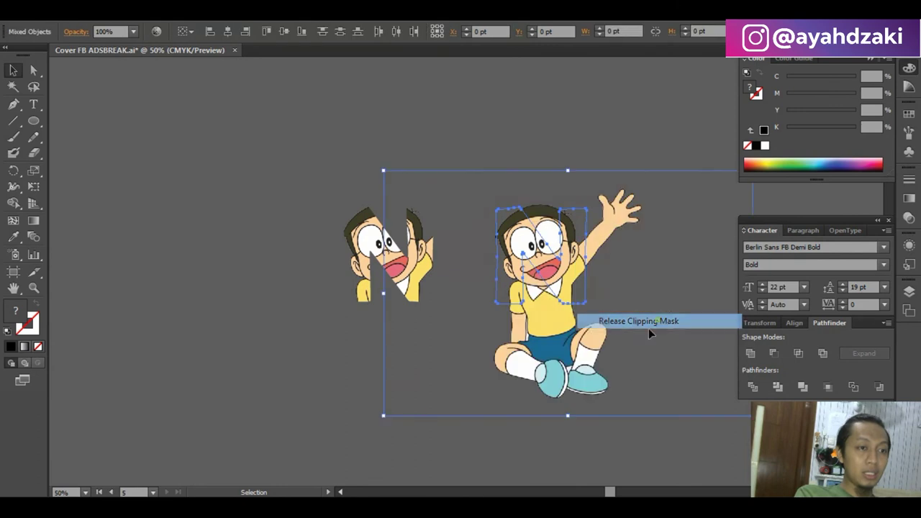
{"action": "left_click", "coordinate": [647, 214]}
{"action": "left_click", "coordinate": [653, 225]}
{"action": "key", "text": "Delete"}
Fill the empty N copy green and send it behind the face-filled N.
{"action": "left_click", "coordinate": [654, 225]}
{"action": "left_click", "coordinate": [780, 165]}
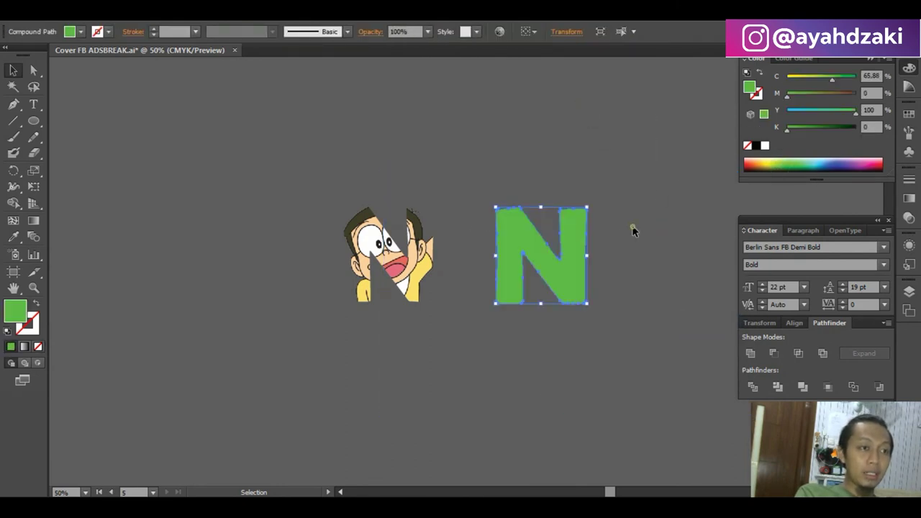
{"action": "left_click", "coordinate": [633, 230]}
{"action": "left_click_drag", "start_coordinate": [576, 267], "coordinate": [450, 262]}
{"action": "right_click", "coordinate": [451, 262]}
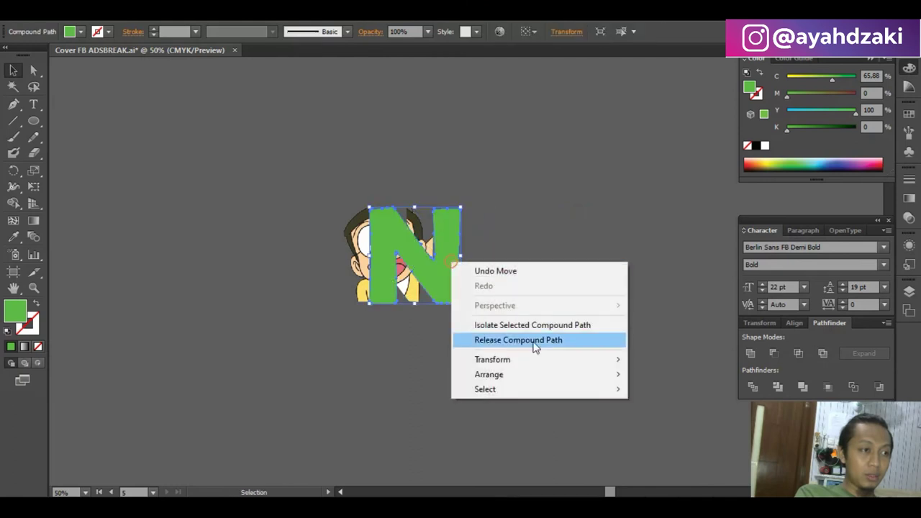
{"action": "mouse_move", "coordinate": [489, 374]}
{"action": "left_click", "coordinate": [693, 415]}
Align both N shapes on their horizontal centres.
{"action": "left_click_drag", "start_coordinate": [525, 362], "coordinate": [369, 131]}
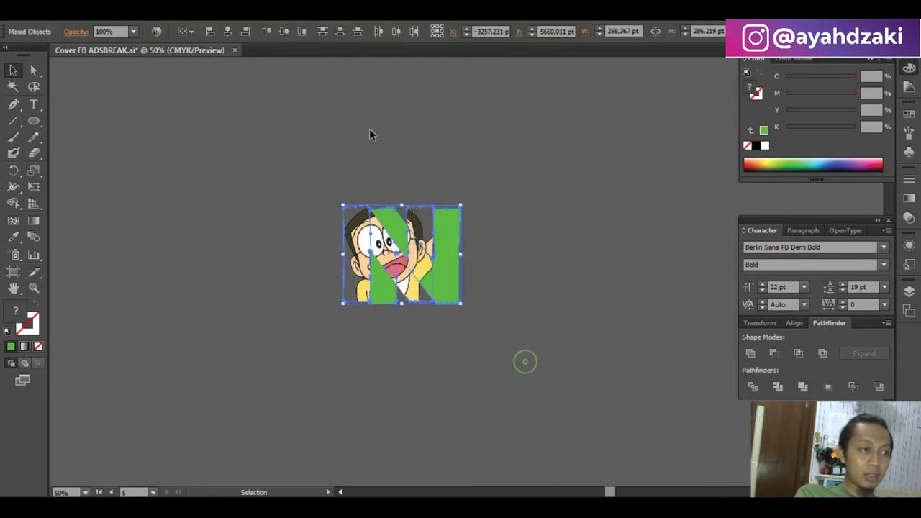
{"action": "left_click", "coordinate": [228, 31]}
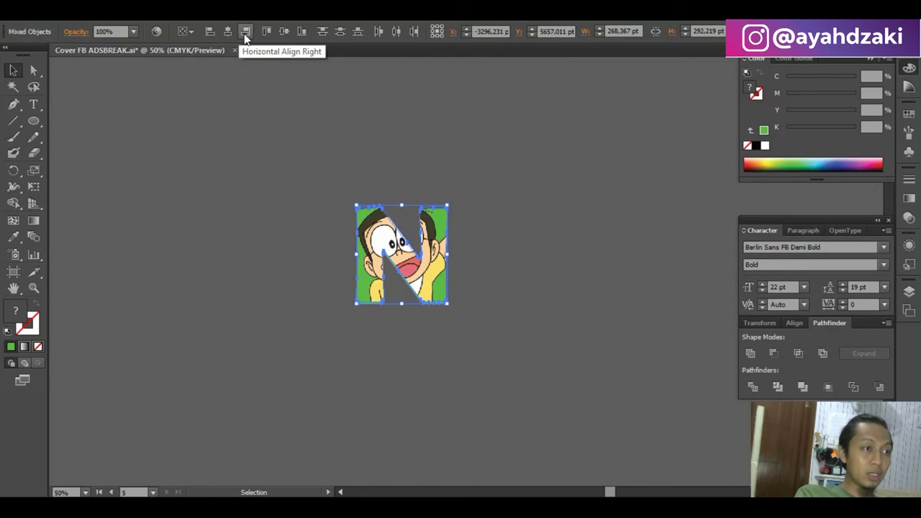
{"action": "left_click", "coordinate": [469, 158]}
{"action": "scroll", "coordinate": [447, 239], "scroll_direction": "up", "scroll_amount": 1}
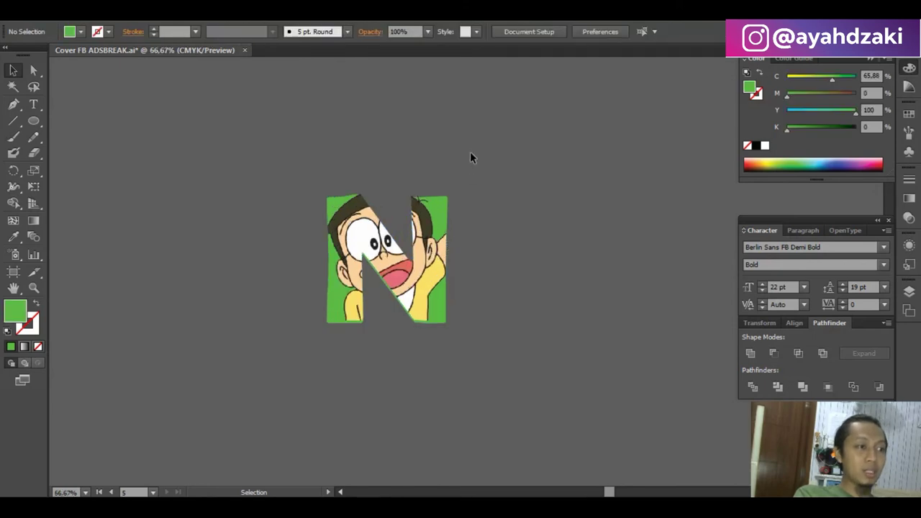
Select both N shapes and align their vertical centres so they overlap exactly.
{"action": "key", "text": "ctrl+a"}
{"action": "left_click", "coordinate": [301, 31]}
{"action": "left_click", "coordinate": [533, 174]}
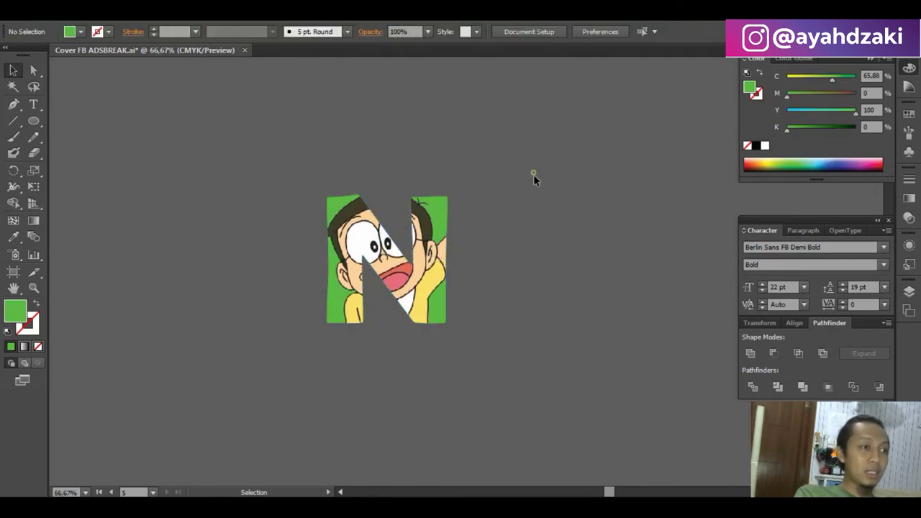
{"action": "scroll", "coordinate": [514, 238], "scroll_direction": "down", "scroll_amount": 1}
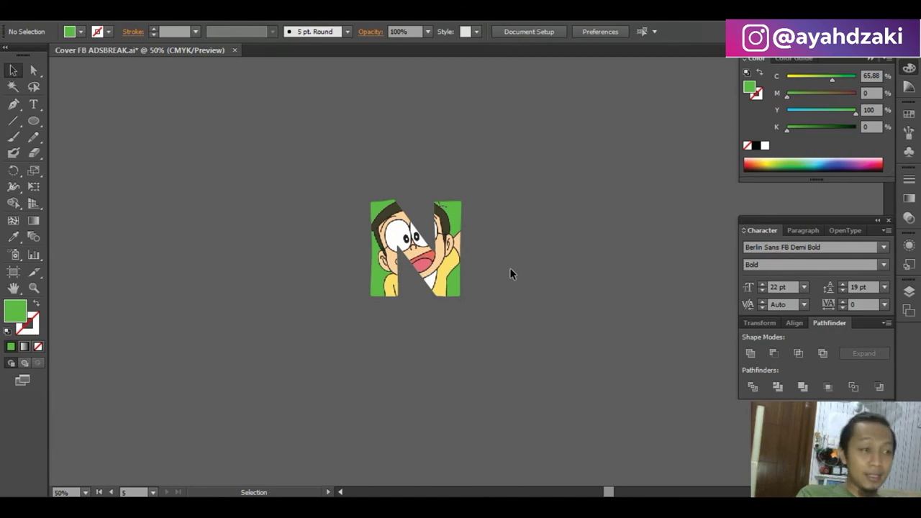